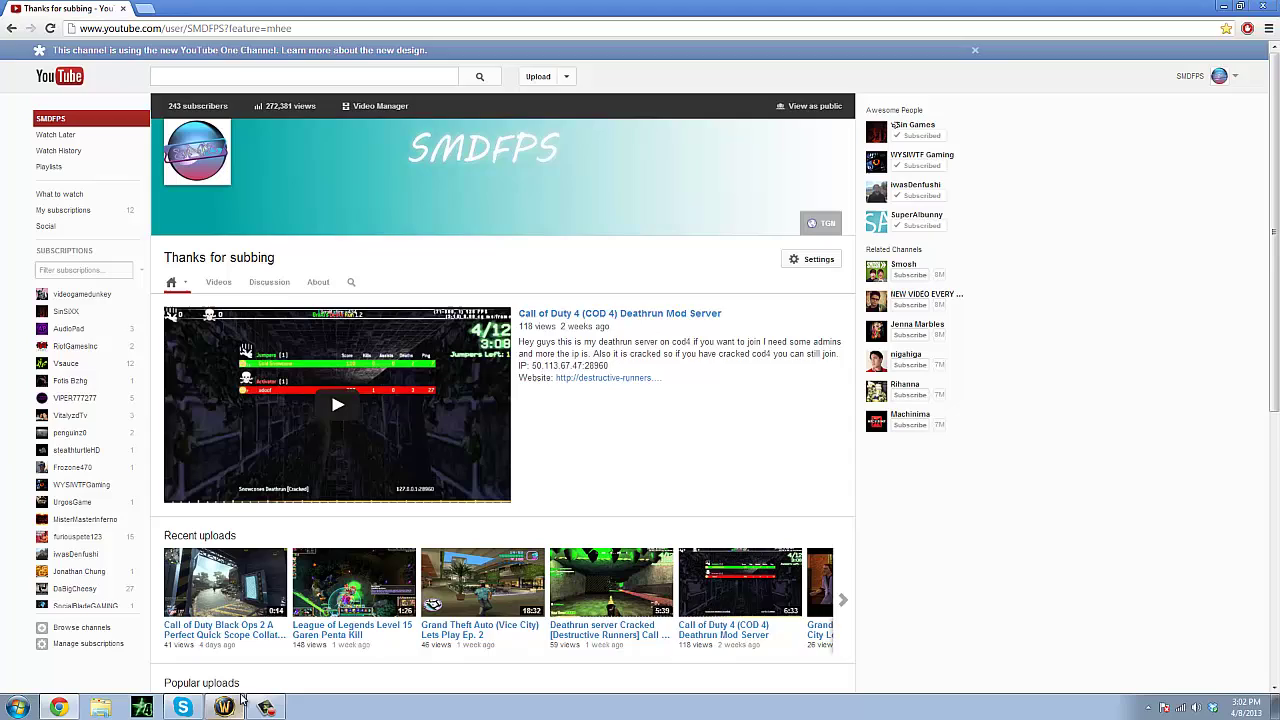
scroll(1025, 355, down, 2)
scroll(1050, 450, down, 8)
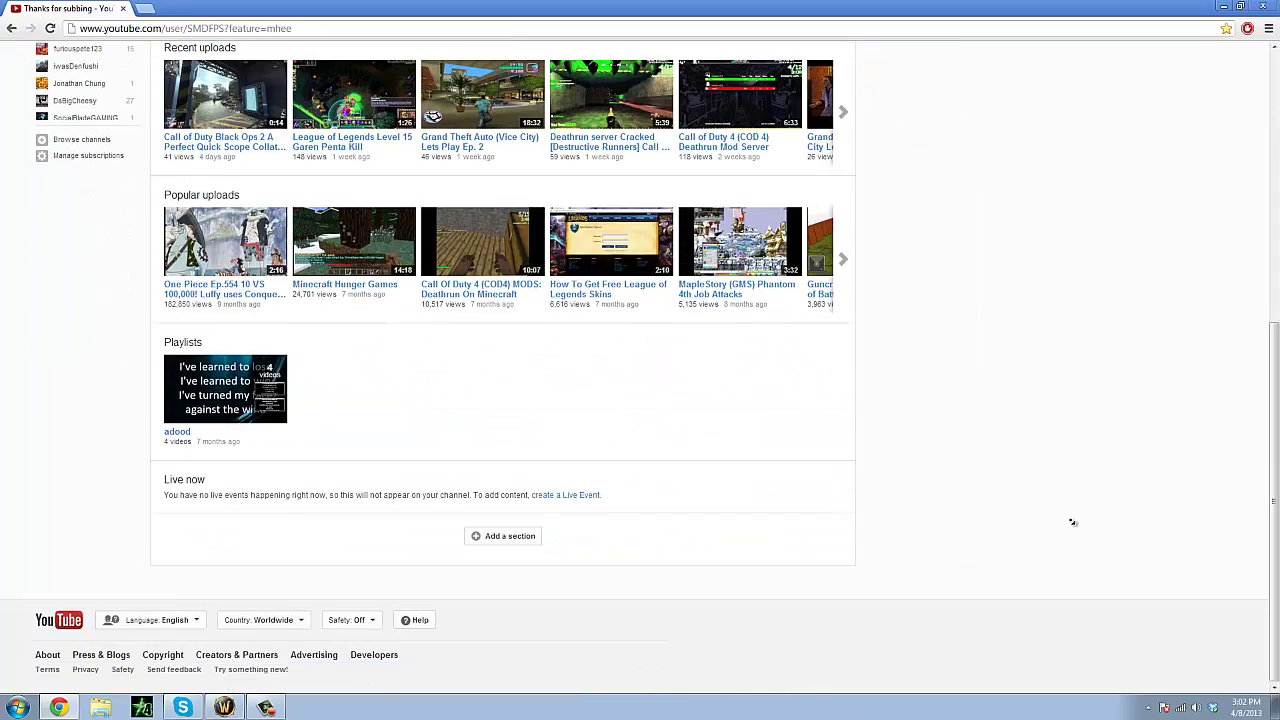
scroll(1072, 521, up, 10)
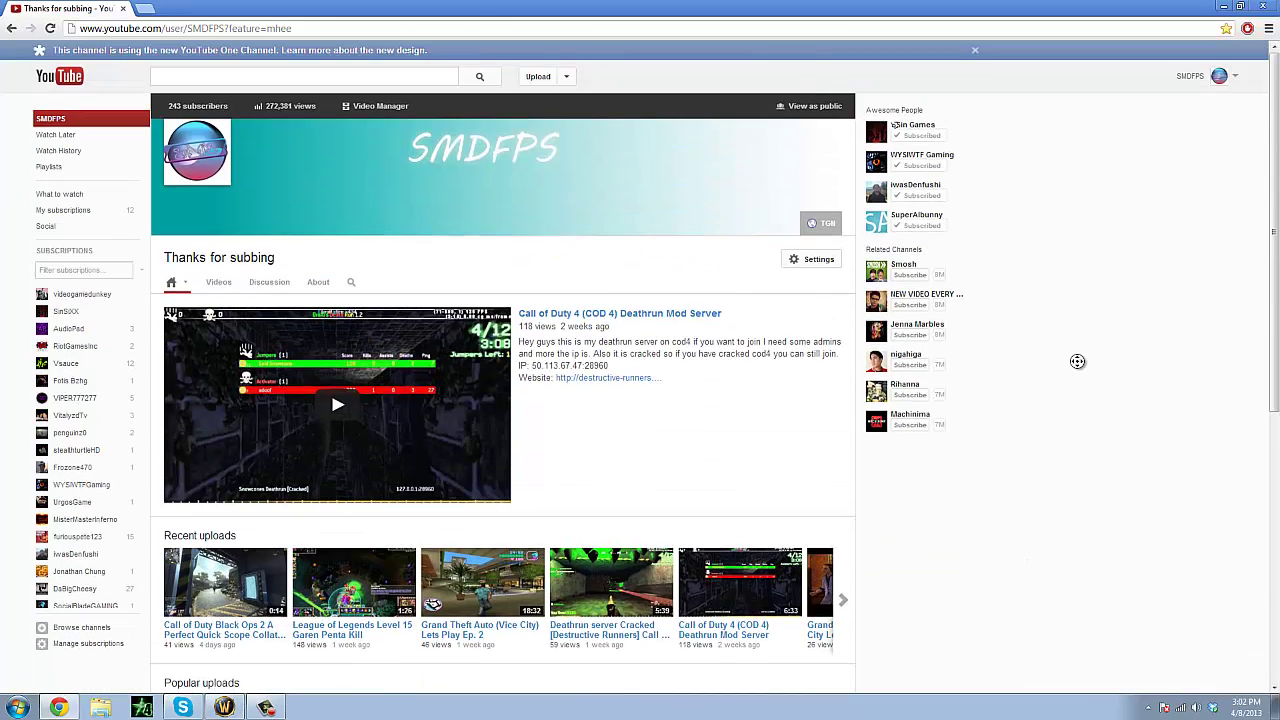
middle_click(1077, 361)
scroll(1130, 440, down, 10)
scroll(1130, 440, up, 10)
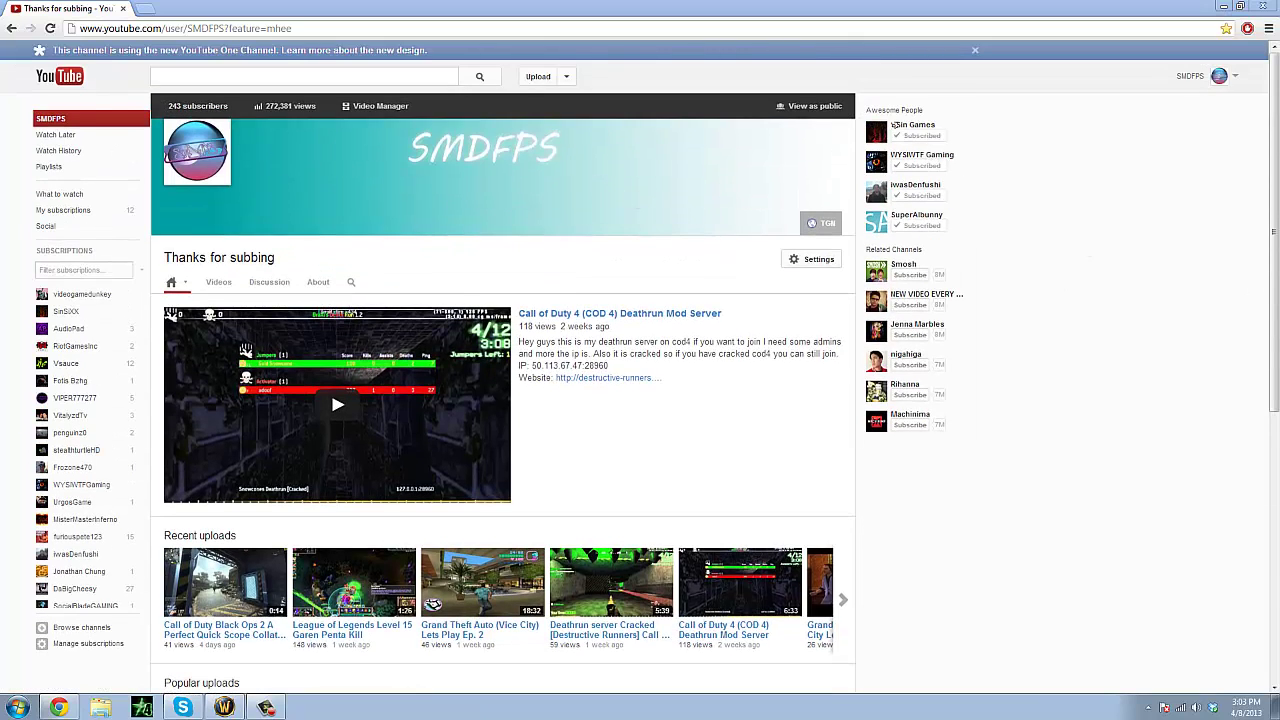
middle_click(1053, 362)
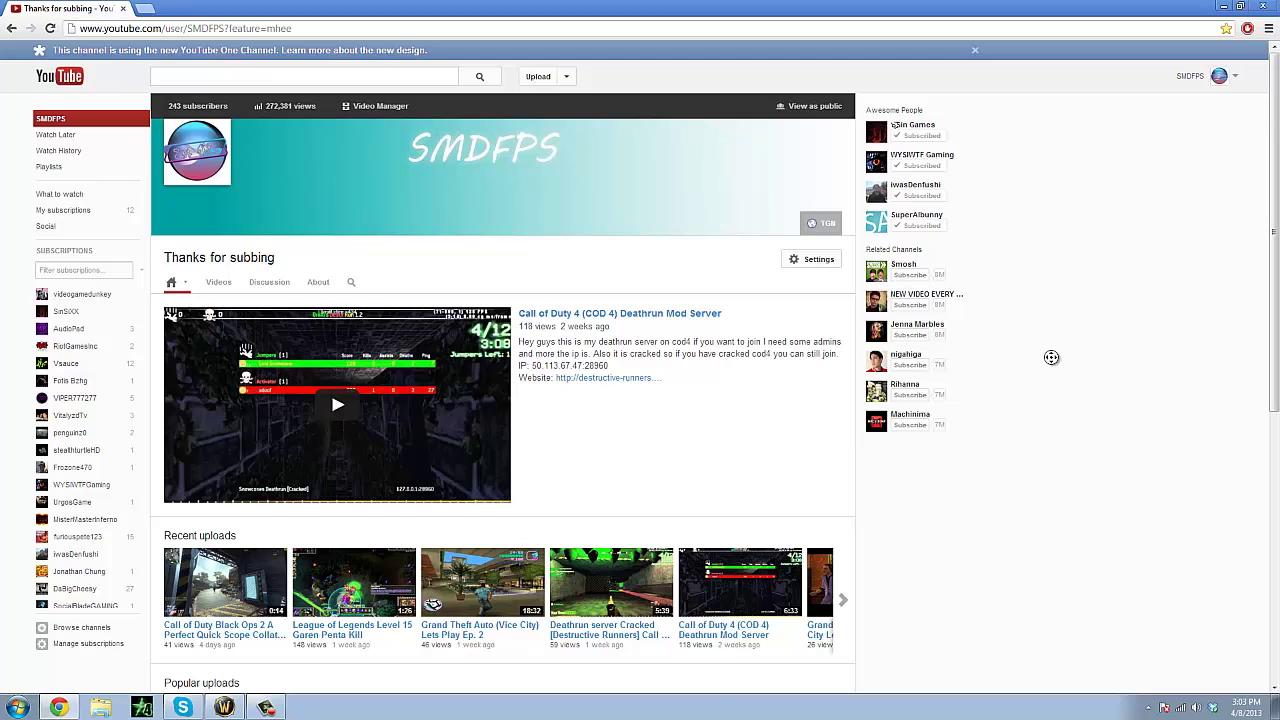
scroll(1092, 447, up, 5)
click(1095, 362)
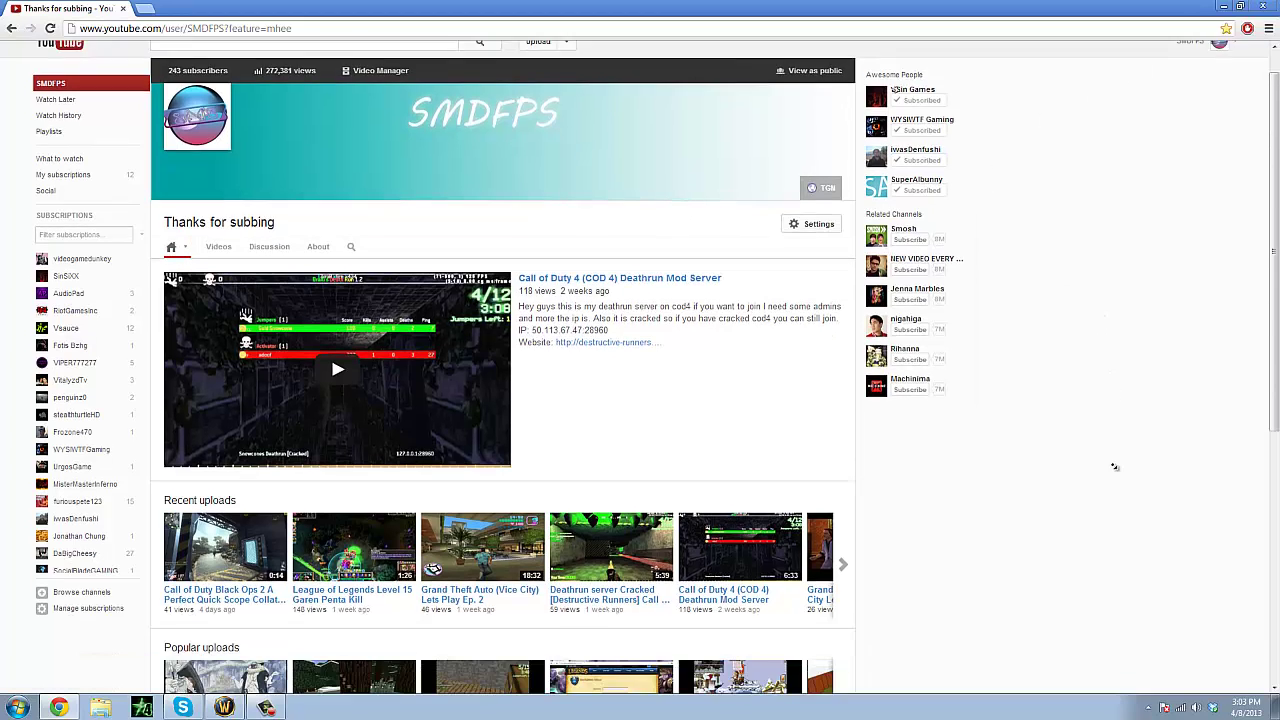
scroll(1071, 313, down, 10)
scroll(1103, 277, up, 10)
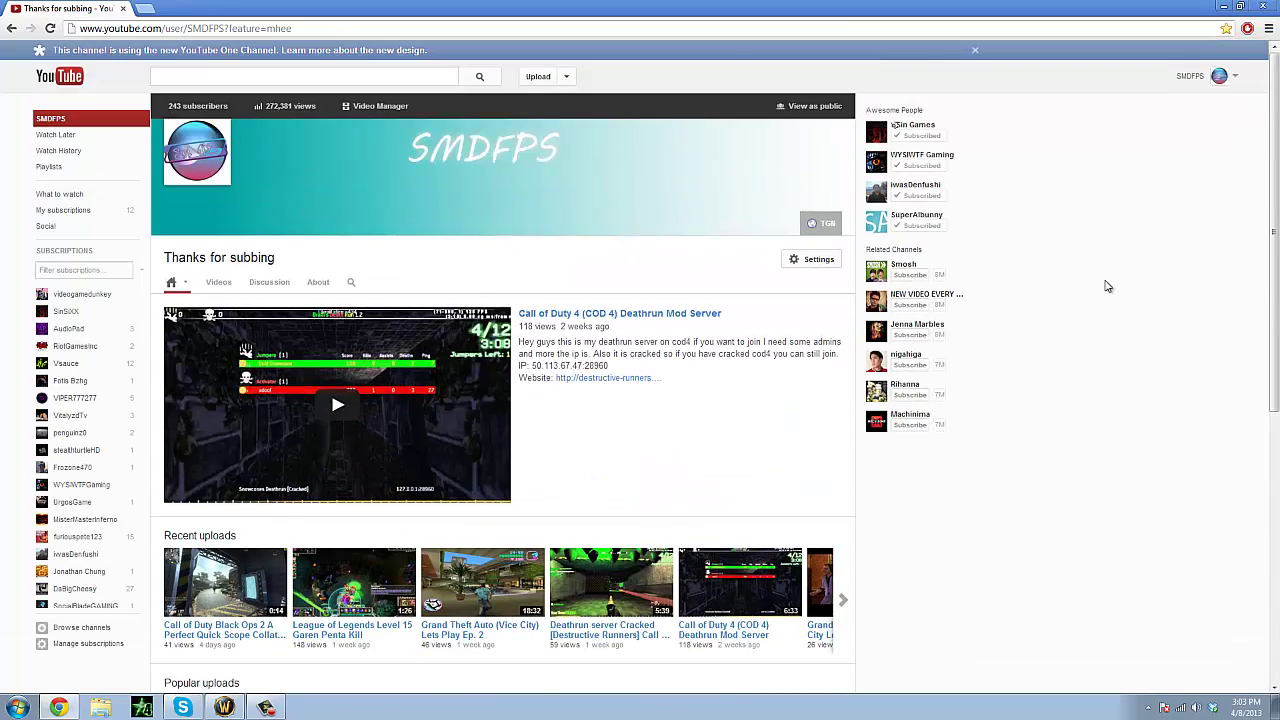
scroll(1115, 310, down, 10)
scroll(1128, 345, up, 10)
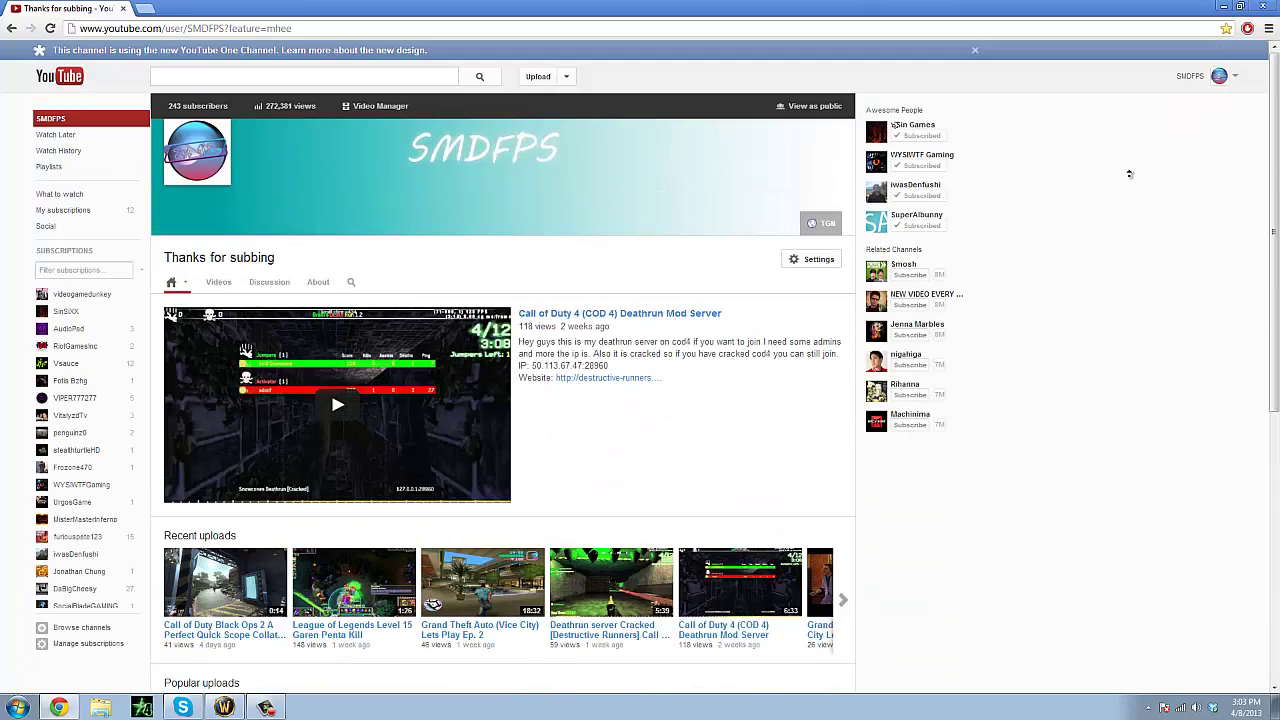